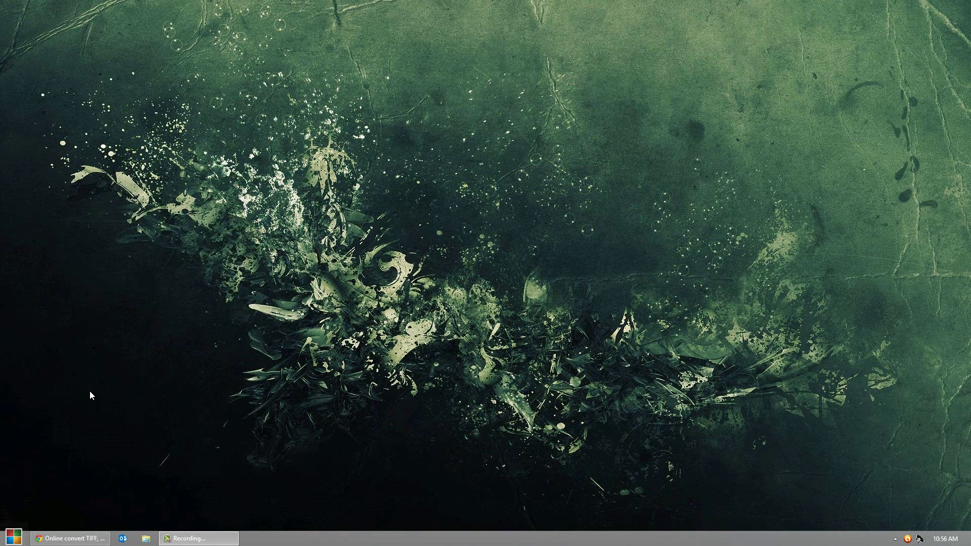
Step: Back in Chrome, choose the local Thumbnail.psd and upload it to Go2convert
{"action": "left_click", "coordinate": [84, 538]}
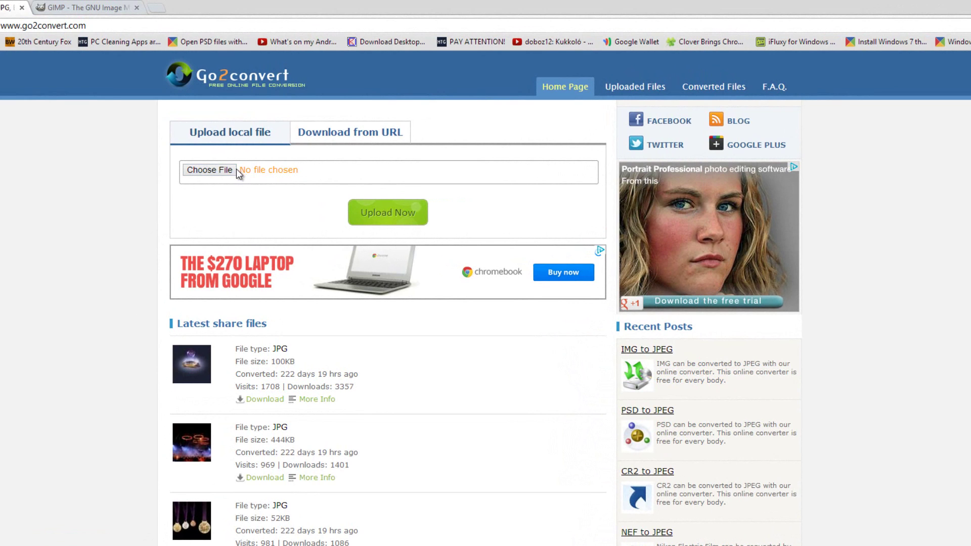
{"action": "left_click", "coordinate": [212, 169]}
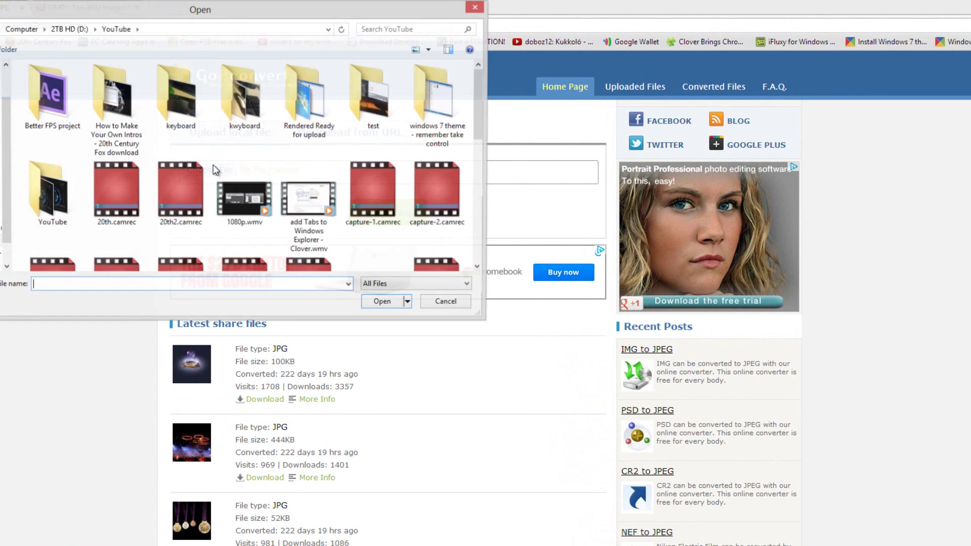
{"action": "left_click_drag", "start_coordinate": [484, 120], "coordinate": [475, 223]}
{"action": "left_click", "coordinate": [259, 183]}
{"action": "left_click", "coordinate": [377, 304]}
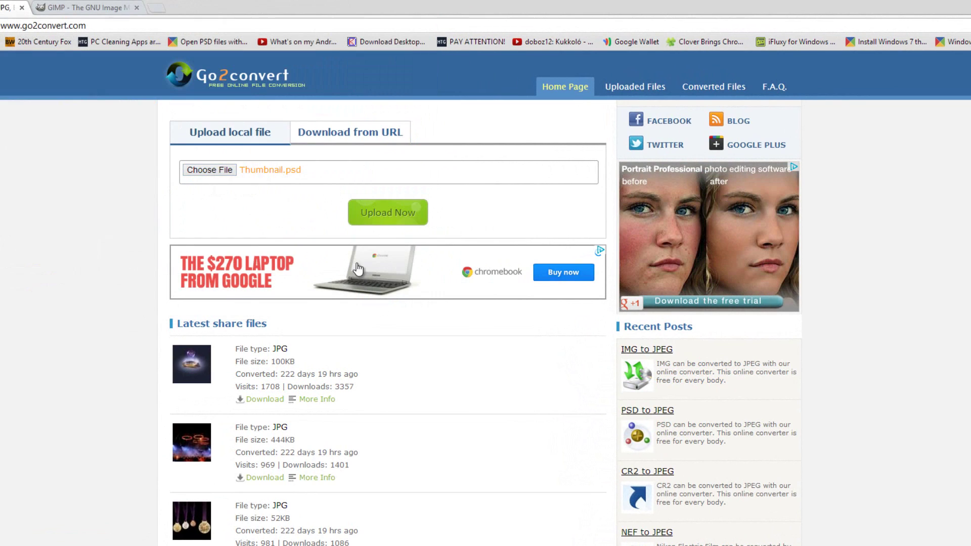
{"action": "left_click", "coordinate": [373, 216]}
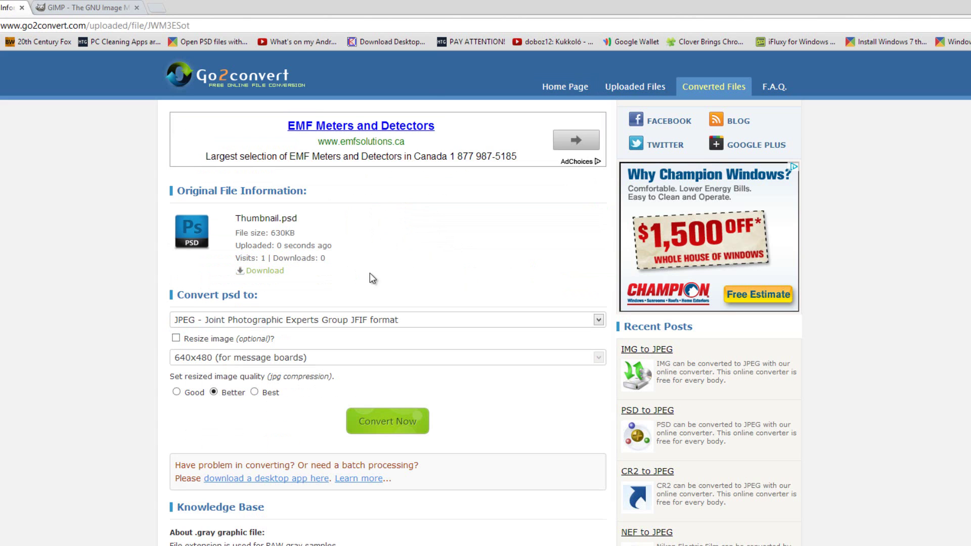
Step: Convert Thumbnail.psd to JPEG at Best quality and scroll down to the converted list
{"action": "left_click", "coordinate": [254, 392]}
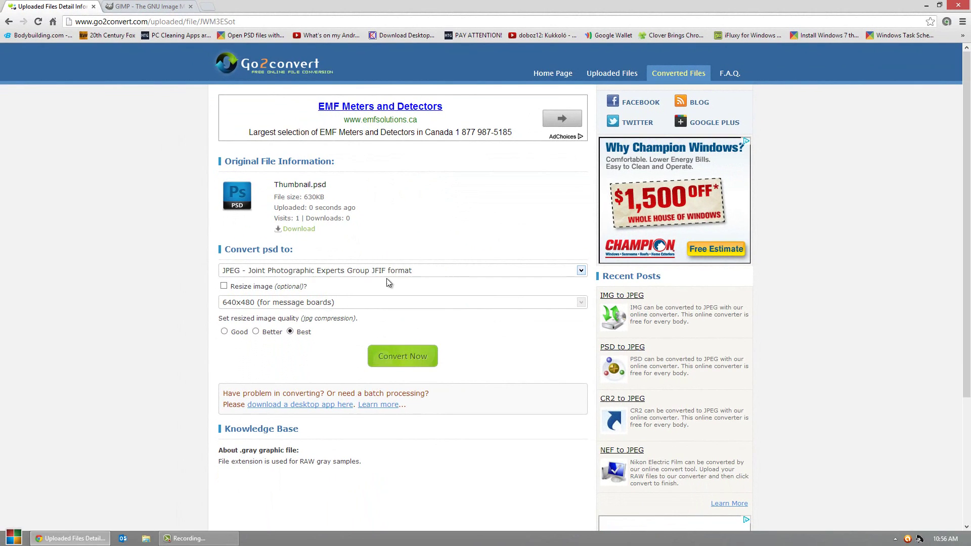
{"action": "left_click", "coordinate": [393, 359]}
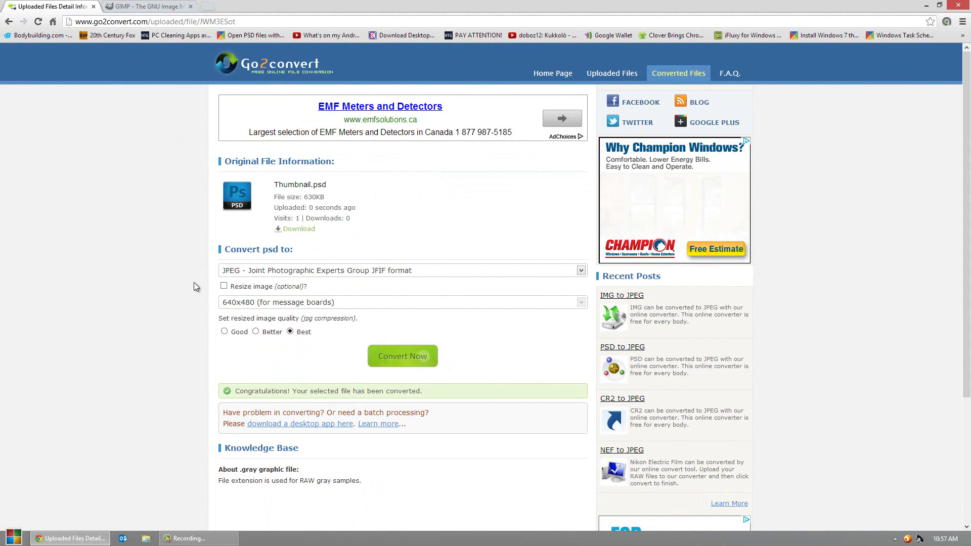
{"action": "scroll", "coordinate": [171, 256], "scroll_direction": "down", "scroll_amount": 2}
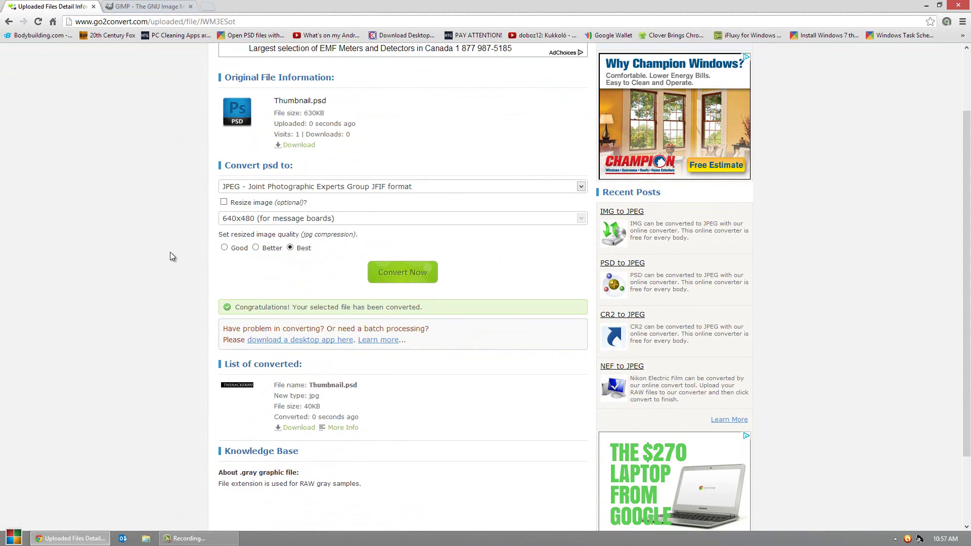
{"action": "scroll", "coordinate": [171, 256], "scroll_direction": "down", "scroll_amount": 1}
Step: Download Thumbnail-psd.jpg.zip, open it in WinRAR, and preview 0- and 2-Thumbnail-psd.jpg
{"action": "left_click", "coordinate": [295, 379]}
{"action": "left_click", "coordinate": [73, 521]}
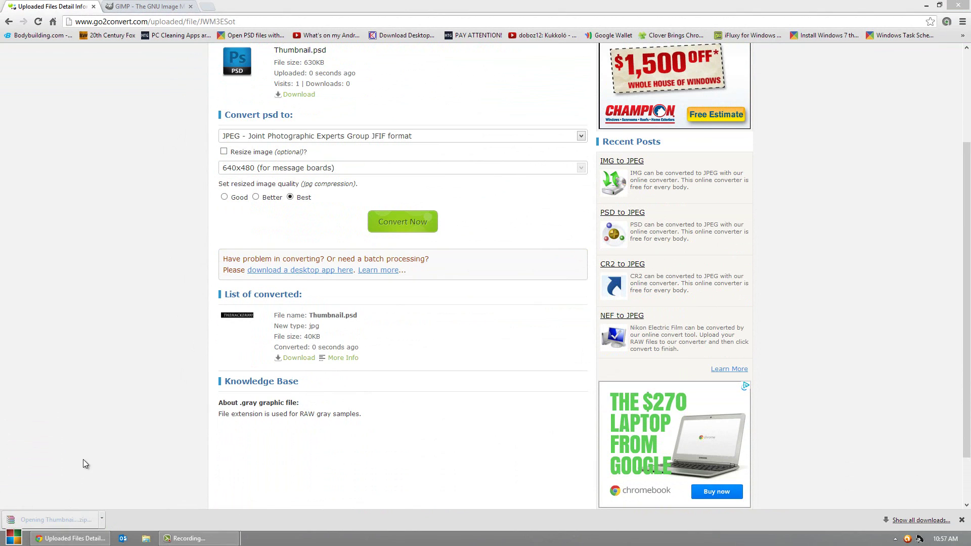
{"action": "double_click", "coordinate": [251, 234]}
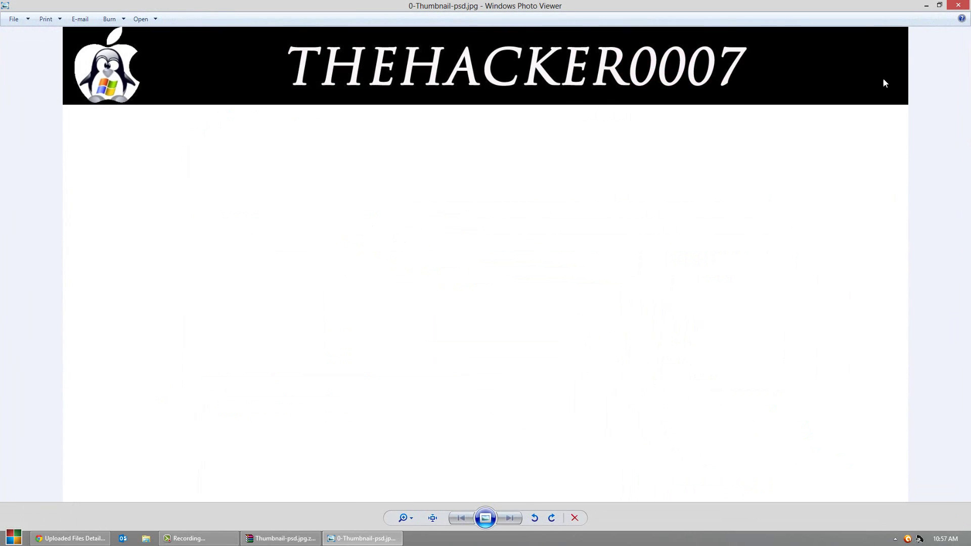
{"action": "left_click", "coordinate": [958, 5]}
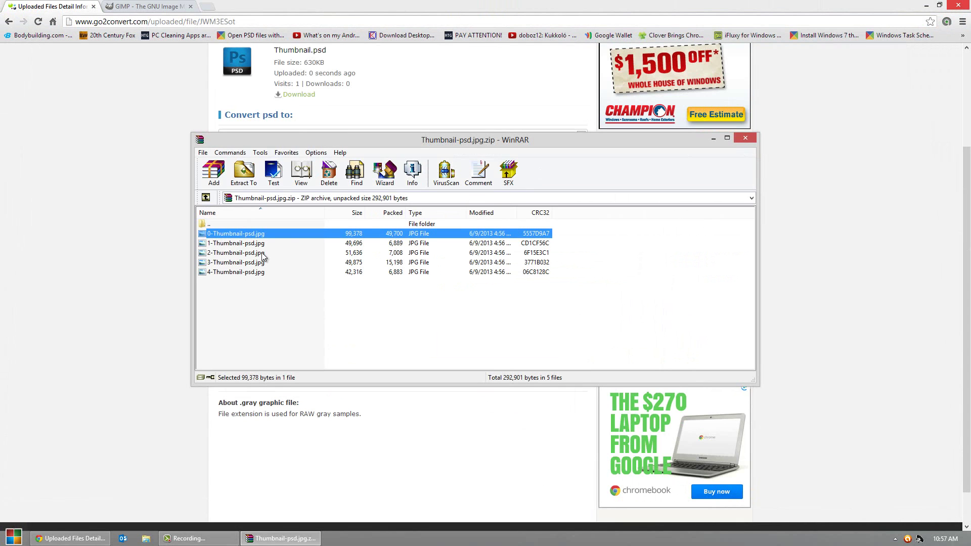
{"action": "double_click", "coordinate": [265, 253]}
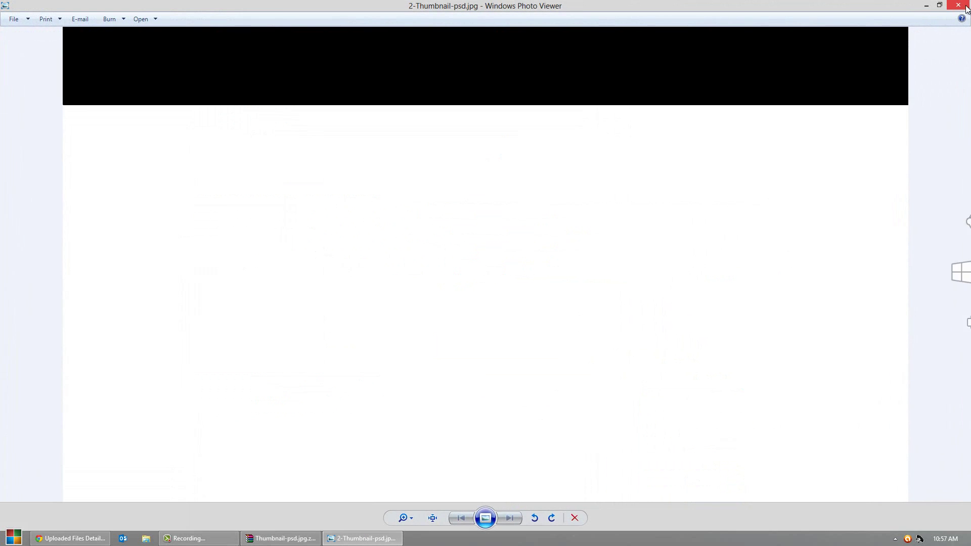
{"action": "left_click", "coordinate": [959, 6]}
Step: Preview 0-, 4- and 3-Thumbnail-psd.jpg, closing each preview afterwards
{"action": "left_click", "coordinate": [249, 229]}
{"action": "double_click", "coordinate": [249, 235]}
{"action": "left_click", "coordinate": [959, 5]}
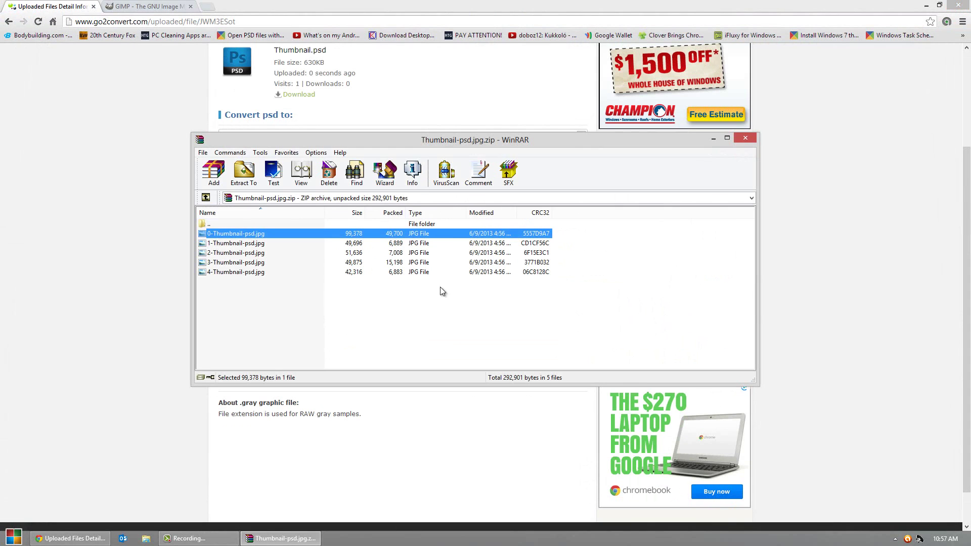
{"action": "double_click", "coordinate": [216, 270]}
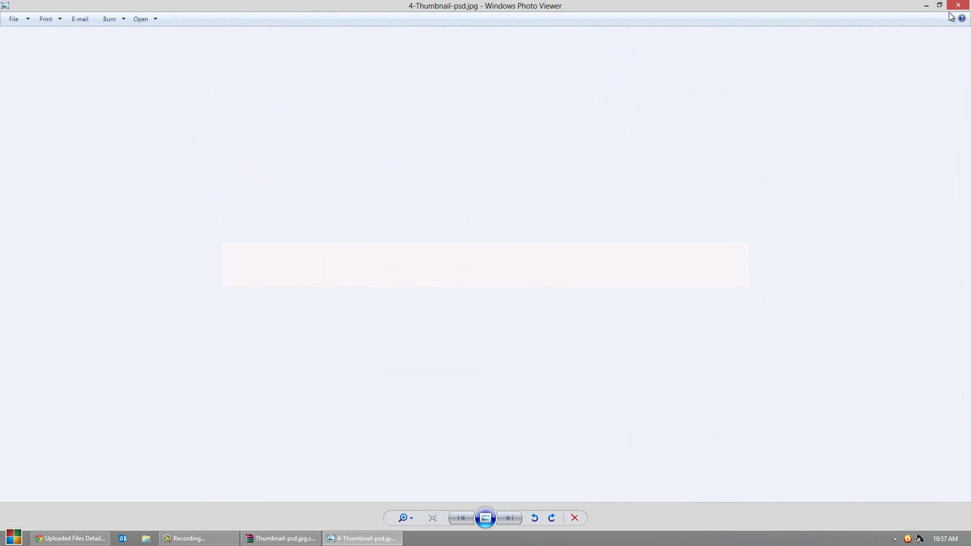
{"action": "left_click", "coordinate": [962, 6]}
{"action": "double_click", "coordinate": [258, 263]}
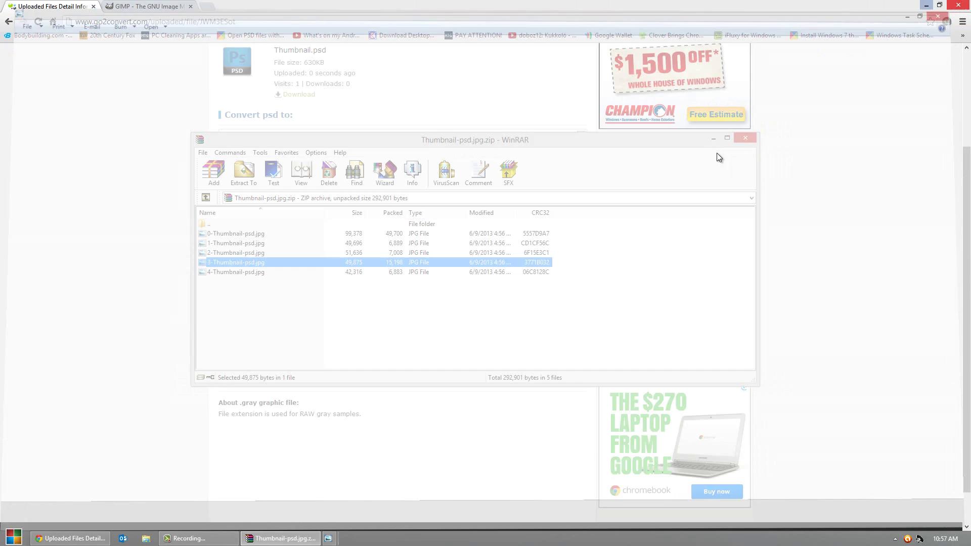
{"action": "left_click", "coordinate": [958, 5]}
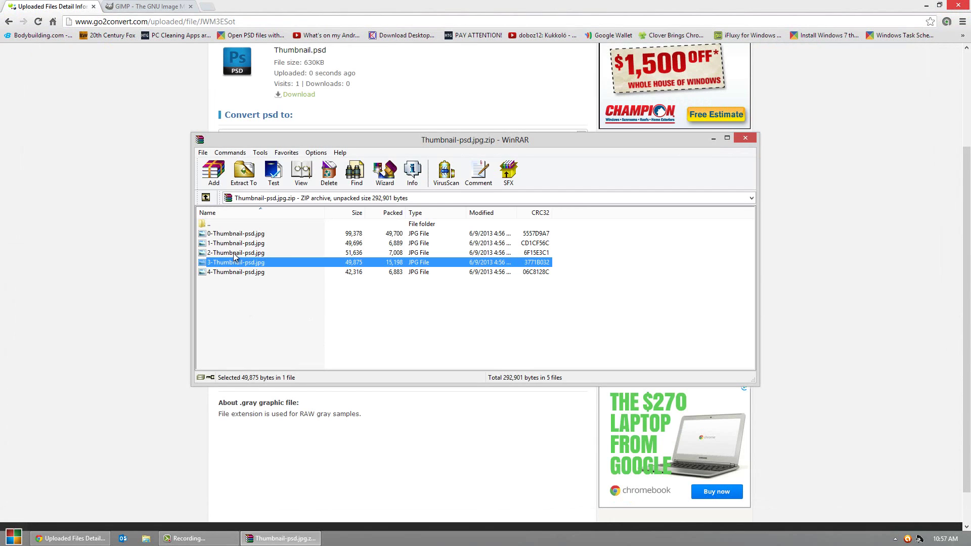
{"action": "left_click", "coordinate": [235, 252]}
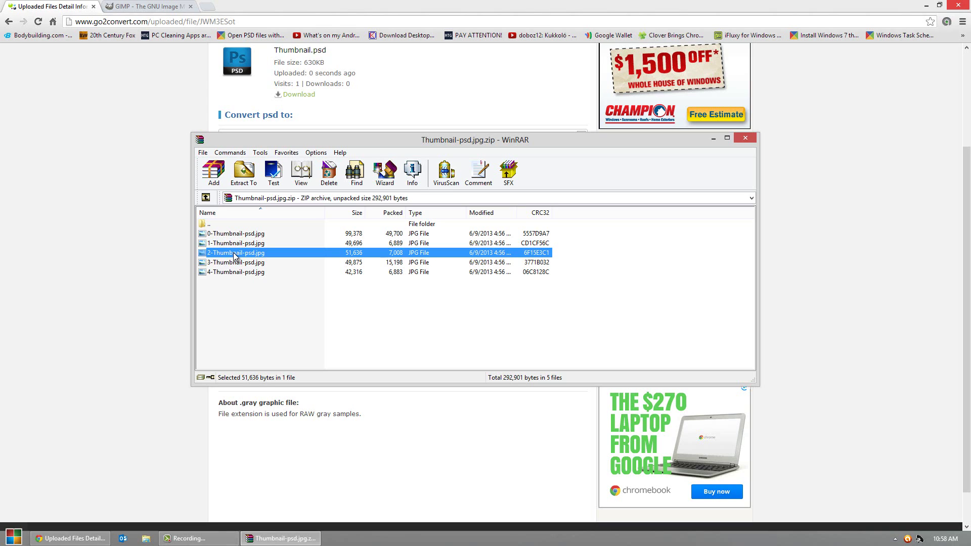
Step: Close WinRAR, decline the .AVI and .MP3 association alerts, and go to gimp.org/downloads
{"action": "left_click", "coordinate": [745, 138]}
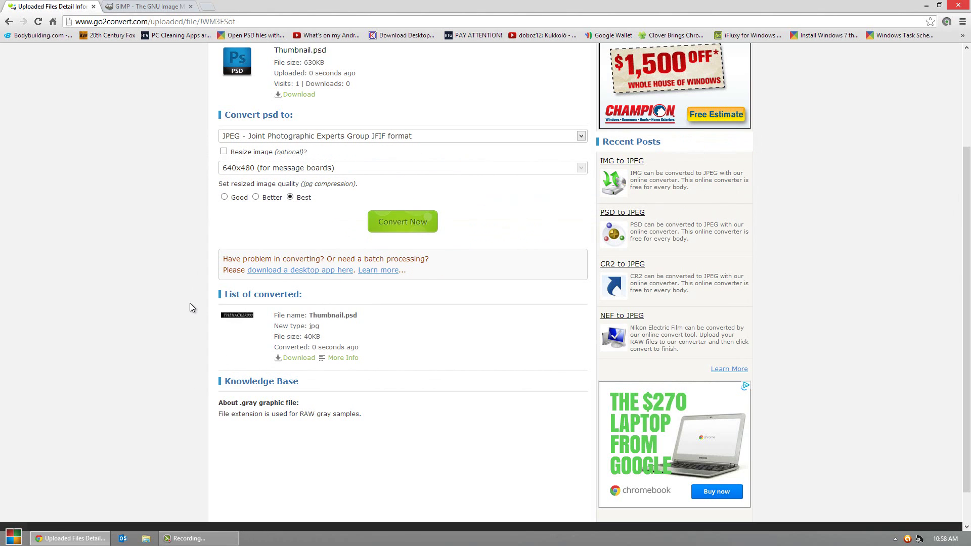
{"action": "left_click", "coordinate": [141, 6]}
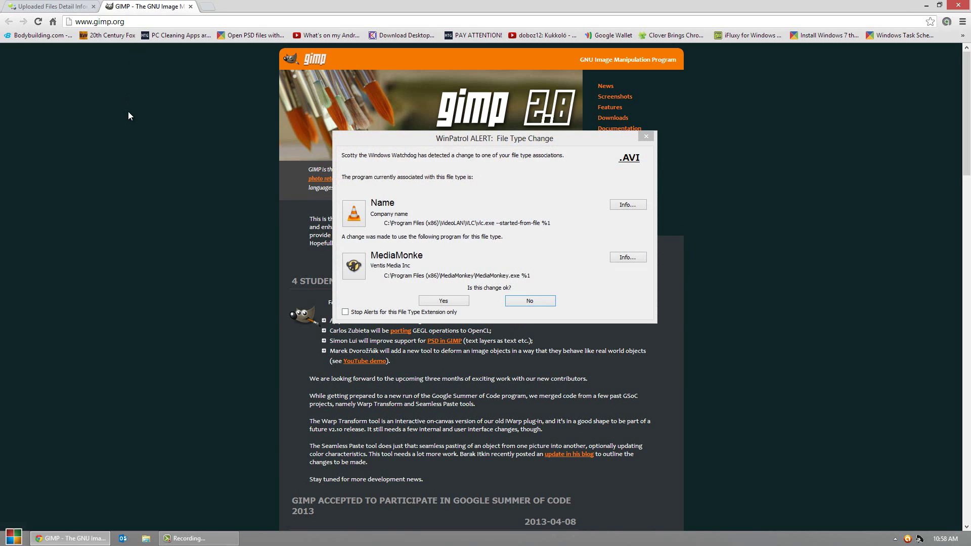
{"action": "left_click", "coordinate": [555, 305]}
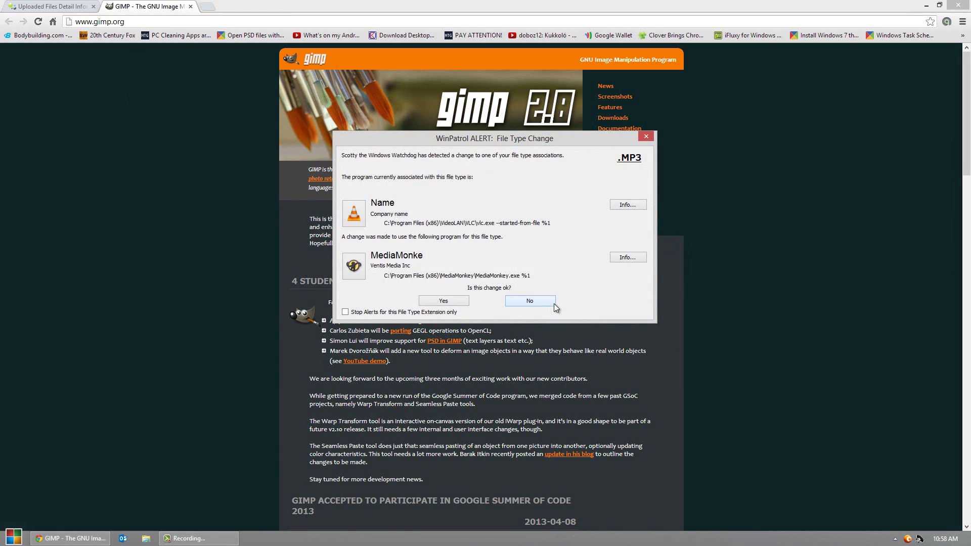
{"action": "left_click", "coordinate": [553, 304]}
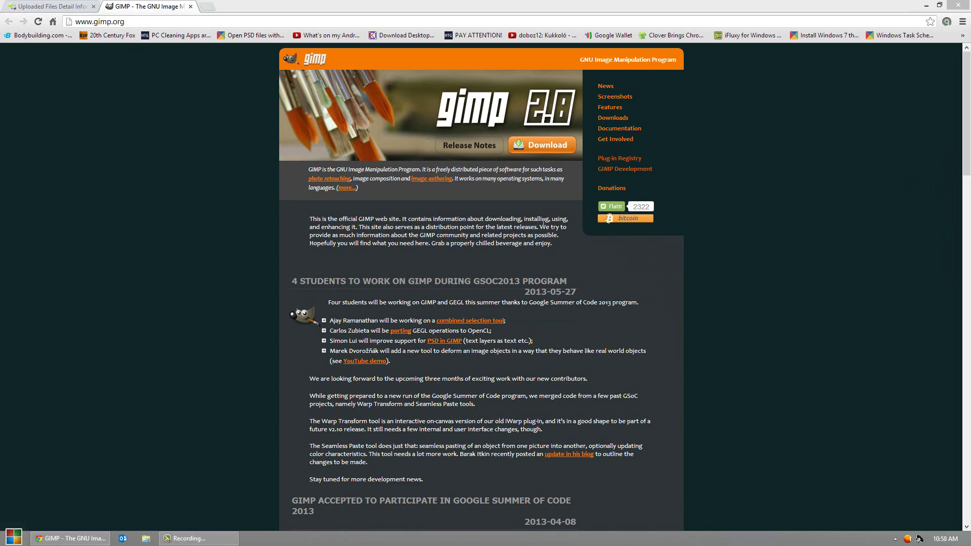
{"action": "left_click", "coordinate": [548, 148]}
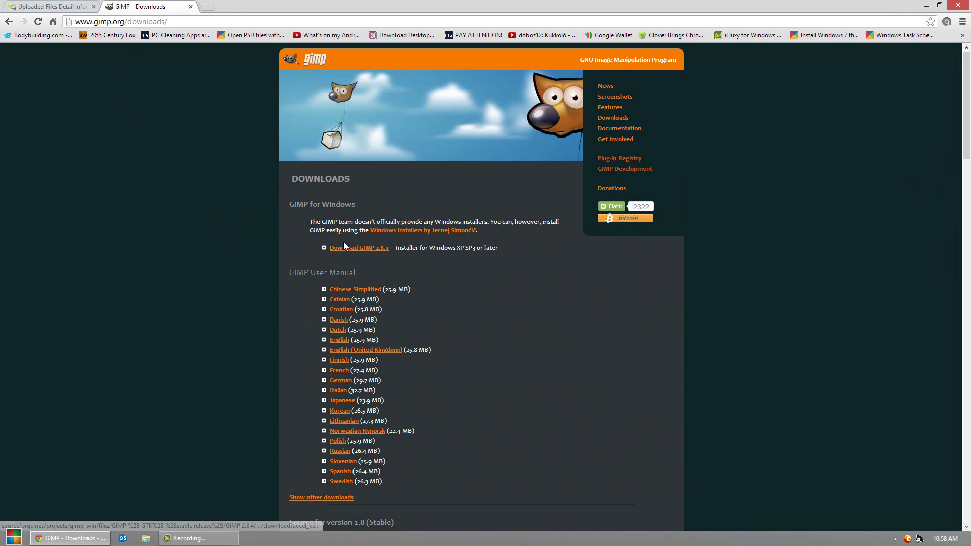
Step: Download gimp-2.8.4-setup.exe and run it from Chrome's download bar
{"action": "left_click", "coordinate": [357, 248]}
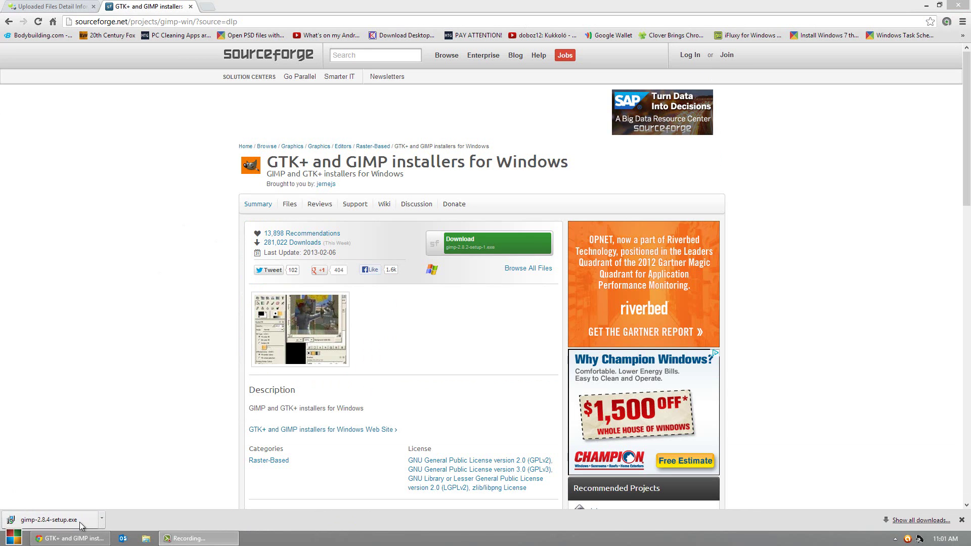
{"action": "left_click", "coordinate": [81, 524]}
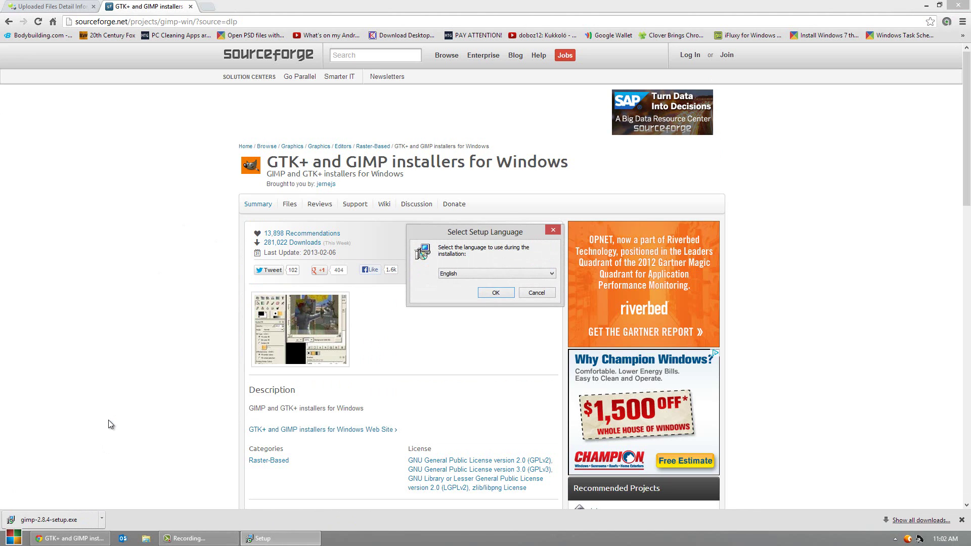
Step: Keep English as the setup language, install GIMP 2.8.4, and finish the wizard
{"action": "left_click", "coordinate": [497, 296]}
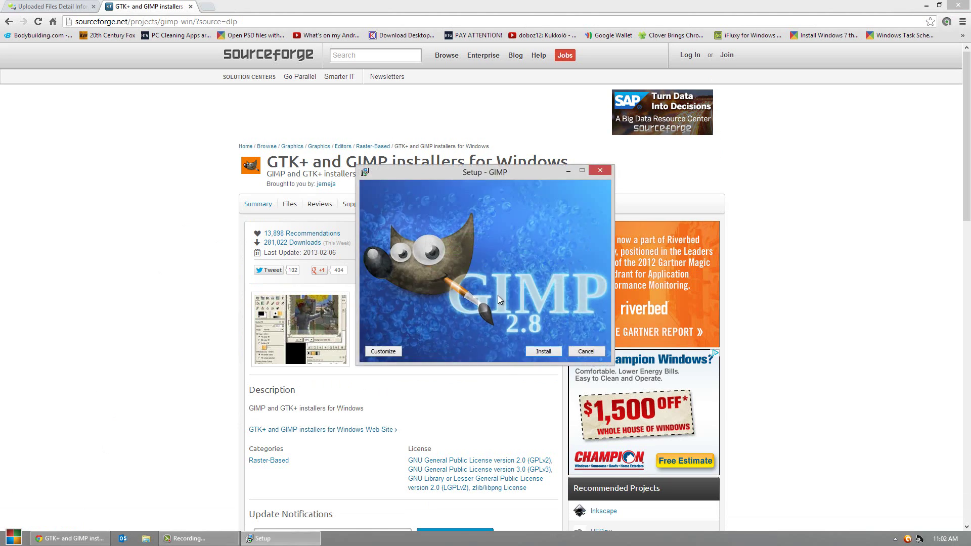
{"action": "left_click", "coordinate": [530, 351]}
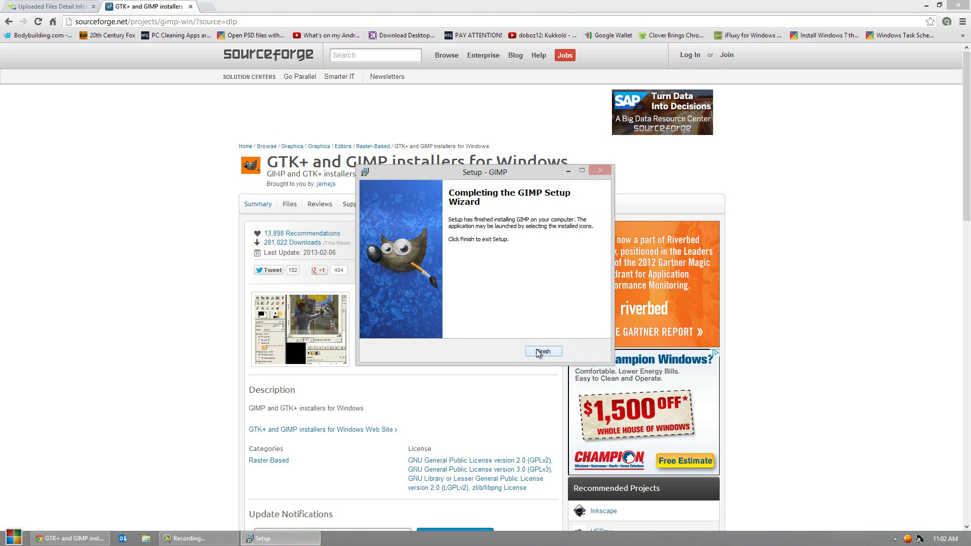
{"action": "left_click", "coordinate": [538, 353]}
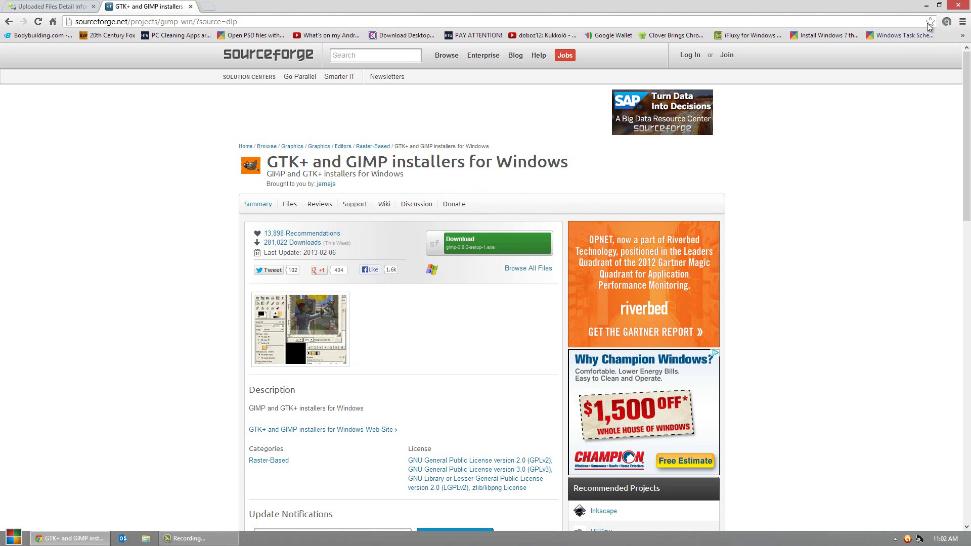
Step: Launch GIMP from a Start search for 'gimp' and reposition its toolbox and empty main window
{"action": "left_click", "coordinate": [927, 6]}
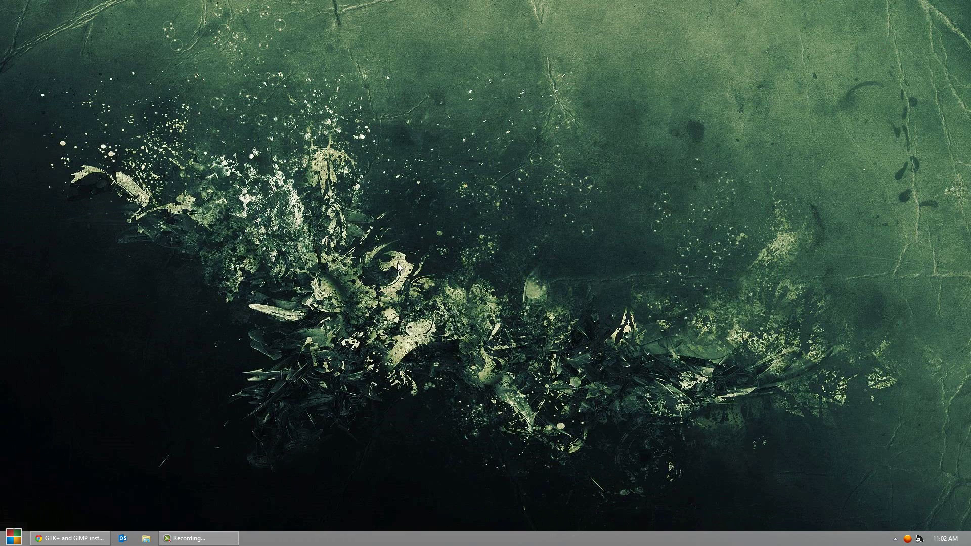
{"action": "left_click", "coordinate": [12, 539]}
{"action": "type", "text": "gimp"}
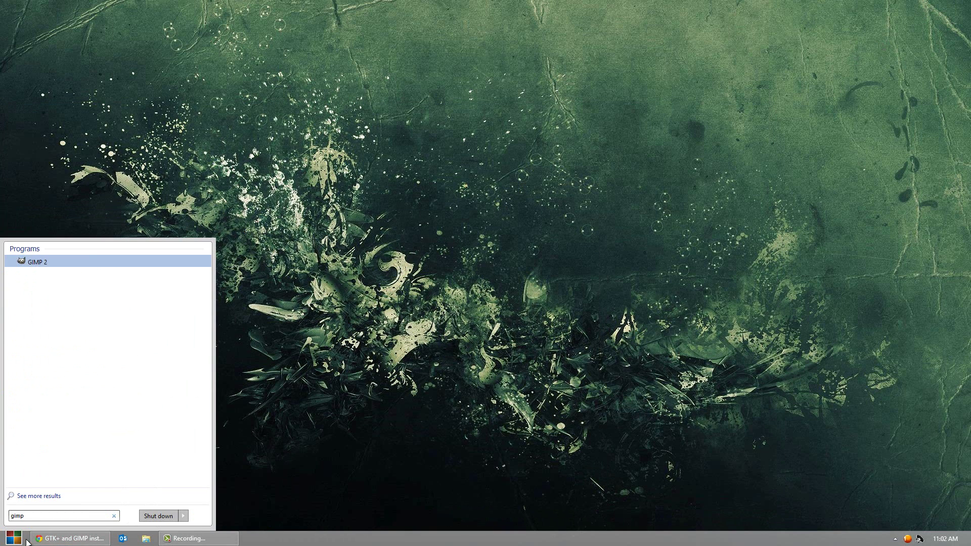
{"action": "key", "text": "Return"}
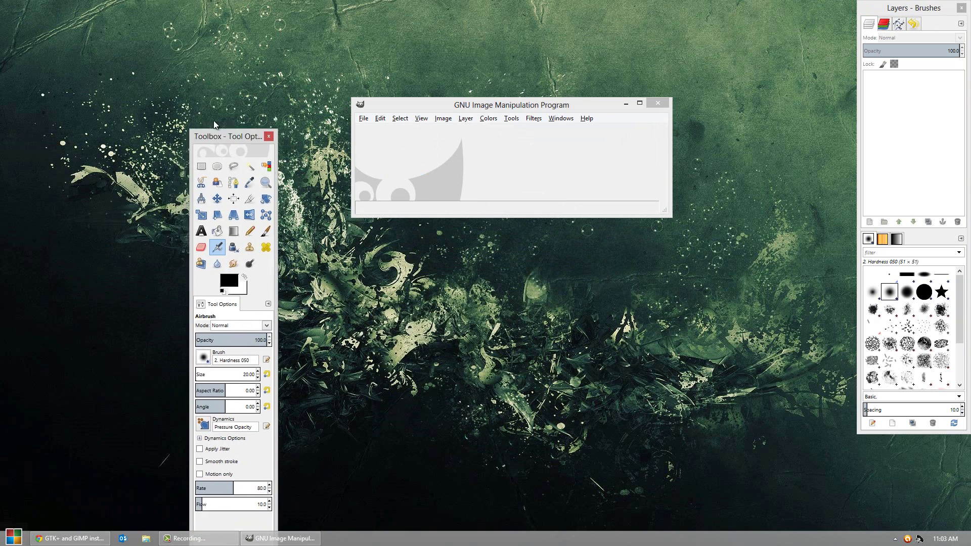
{"action": "left_click_drag", "start_coordinate": [207, 125], "coordinate": [23, 12]}
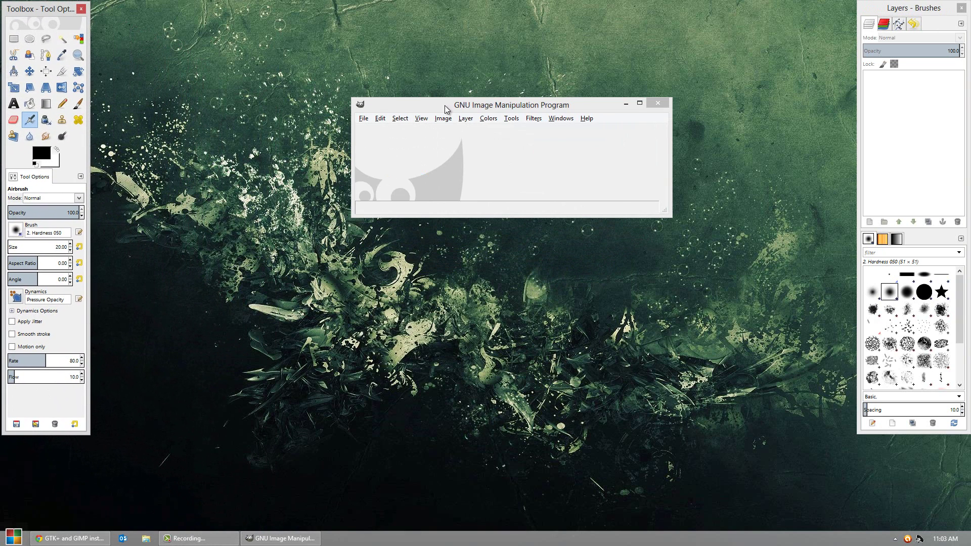
{"action": "left_click_drag", "start_coordinate": [534, 109], "coordinate": [461, 133]}
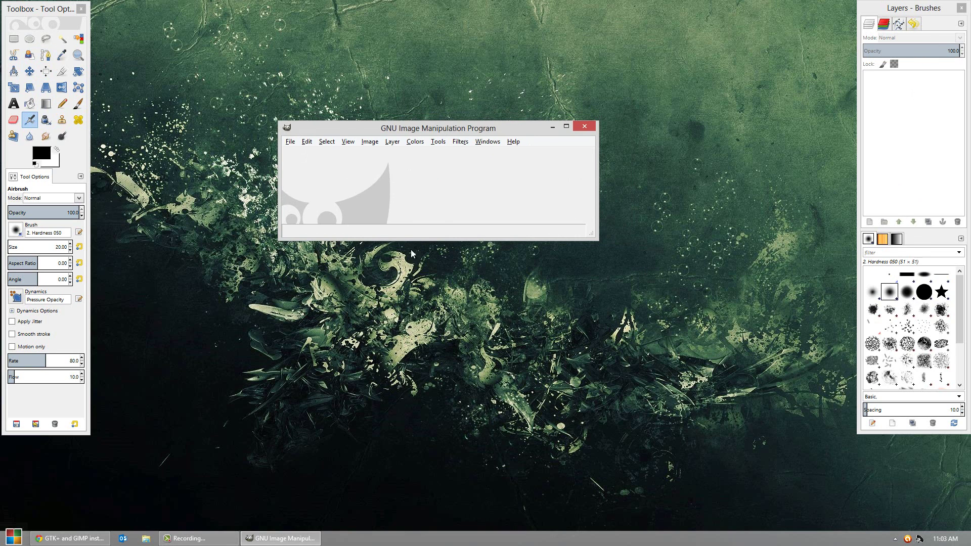
Step: Open Thumbnail.psd from D:\YouTube through File > Open, declining both WinPatrol alerts
{"action": "left_click", "coordinate": [290, 141]}
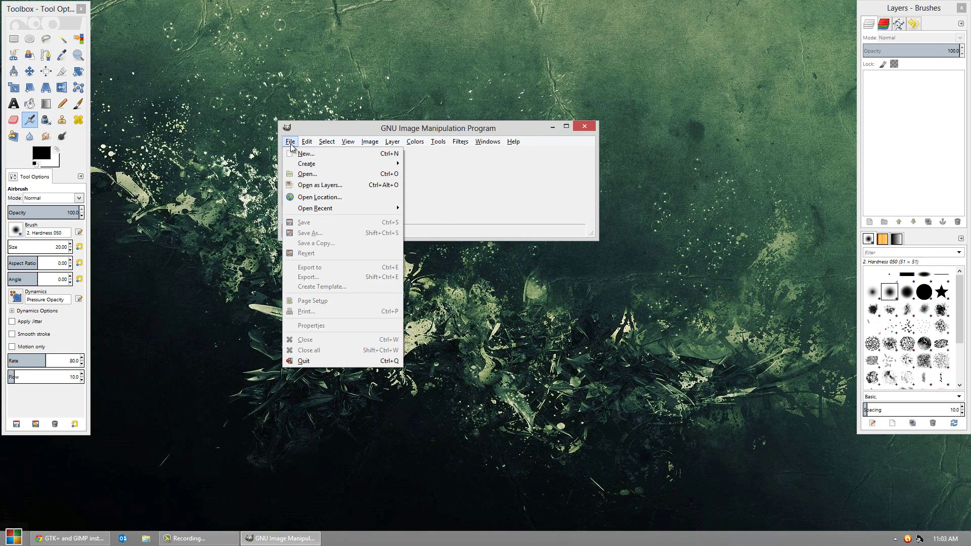
{"action": "left_click", "coordinate": [304, 174]}
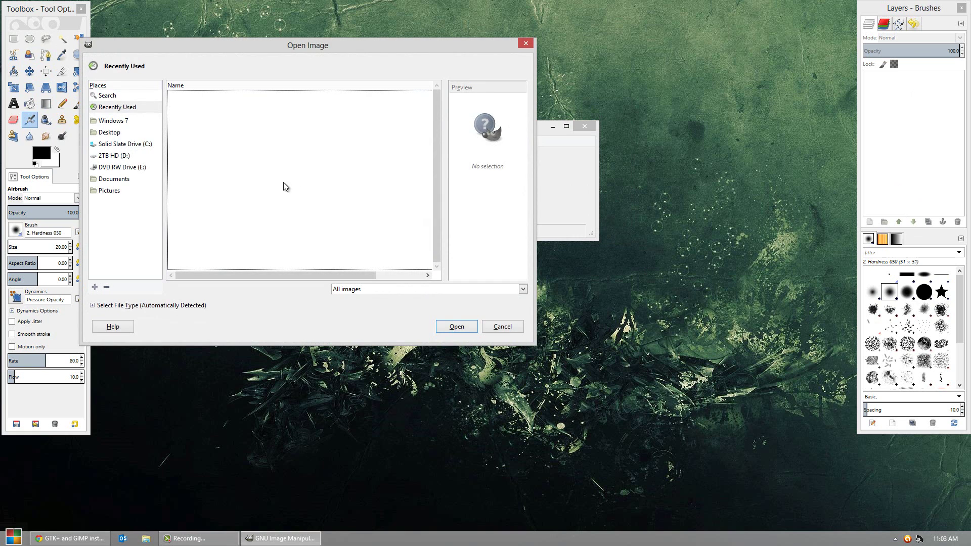
{"action": "left_click", "coordinate": [126, 155]}
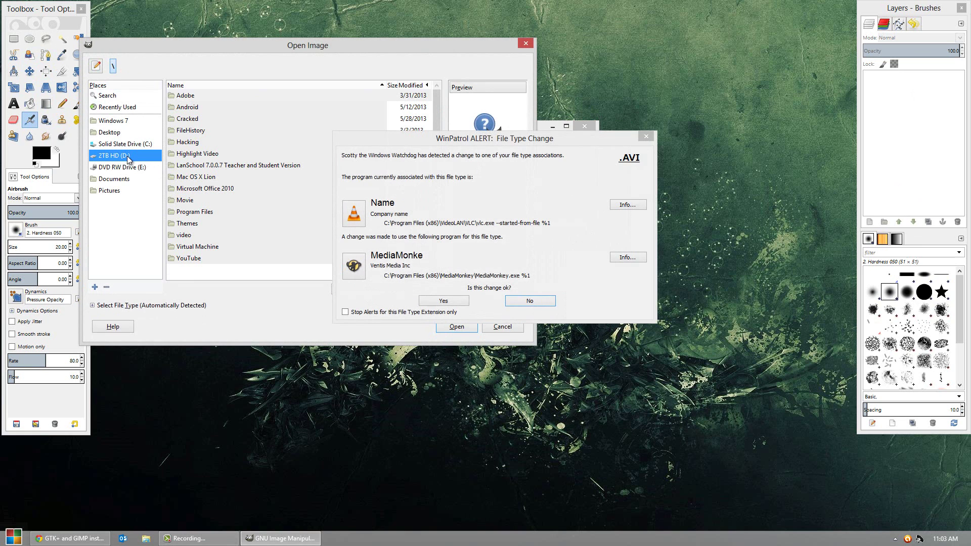
{"action": "left_click", "coordinate": [529, 302]}
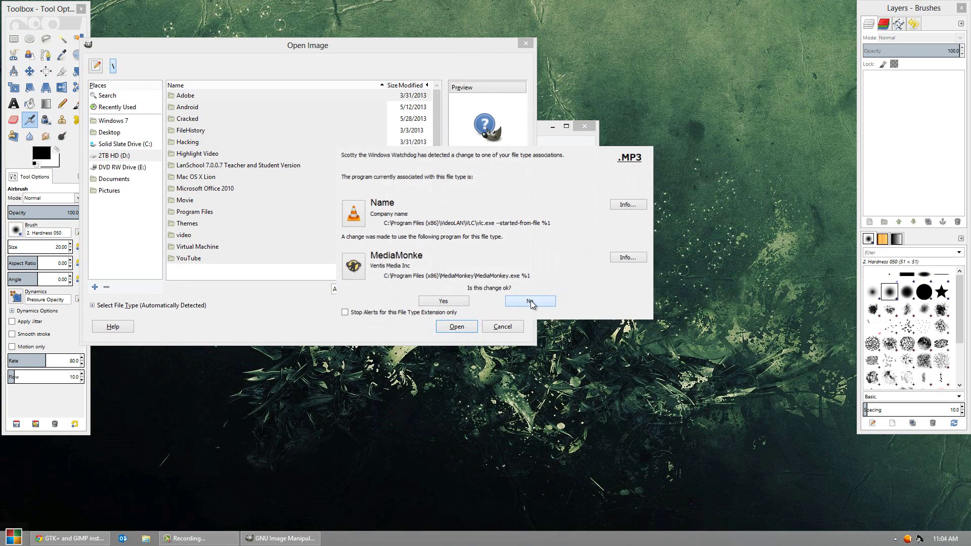
{"action": "left_click", "coordinate": [529, 302]}
{"action": "left_click", "coordinate": [213, 259]}
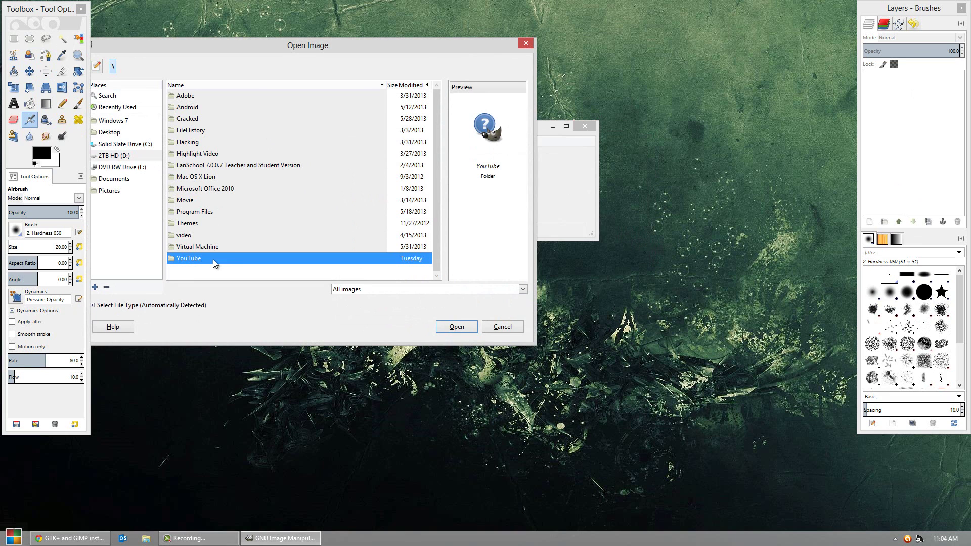
{"action": "double_click", "coordinate": [209, 258]}
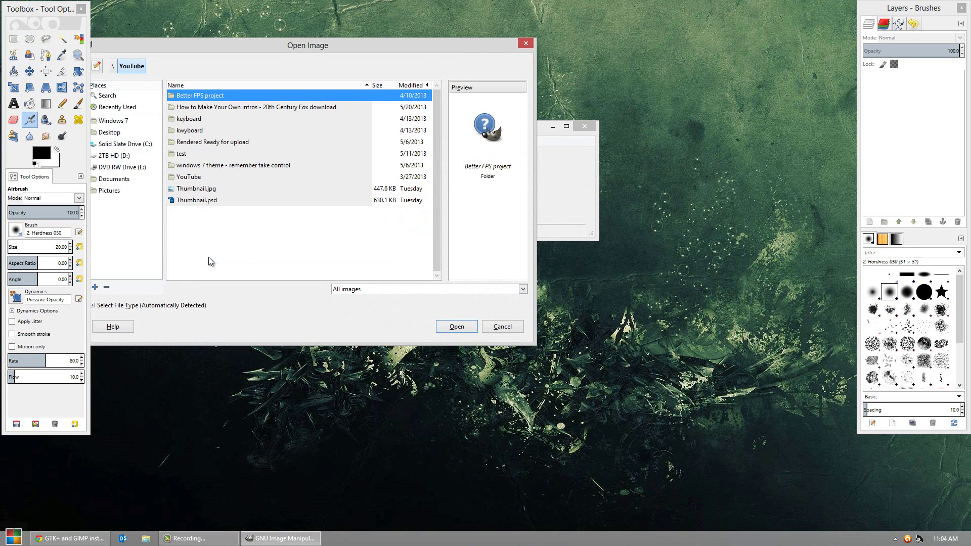
{"action": "left_click", "coordinate": [207, 201]}
{"action": "left_click", "coordinate": [456, 326]}
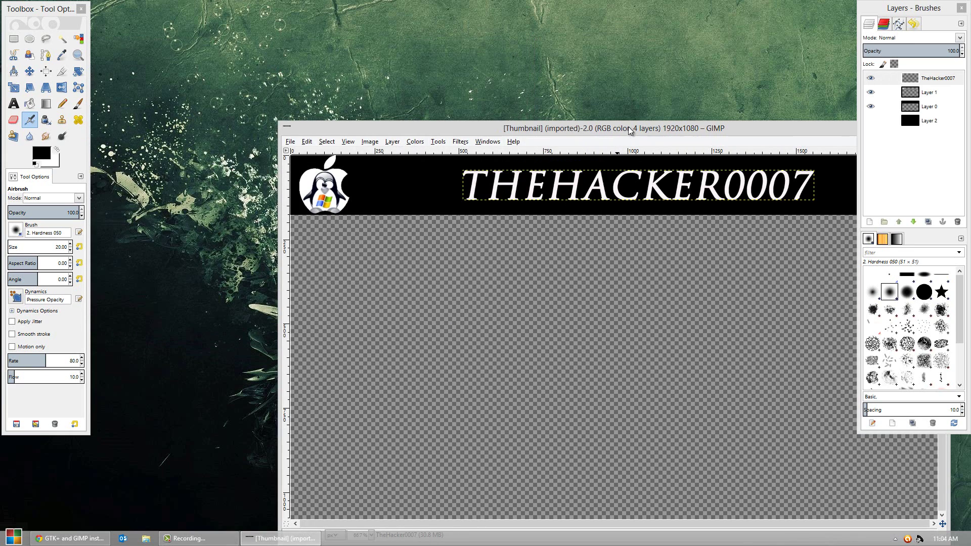
Step: Move and enlarge the image window, then toggle Layer 2's black background visibility on and off twice
{"action": "left_click_drag", "start_coordinate": [627, 131], "coordinate": [443, 11]}
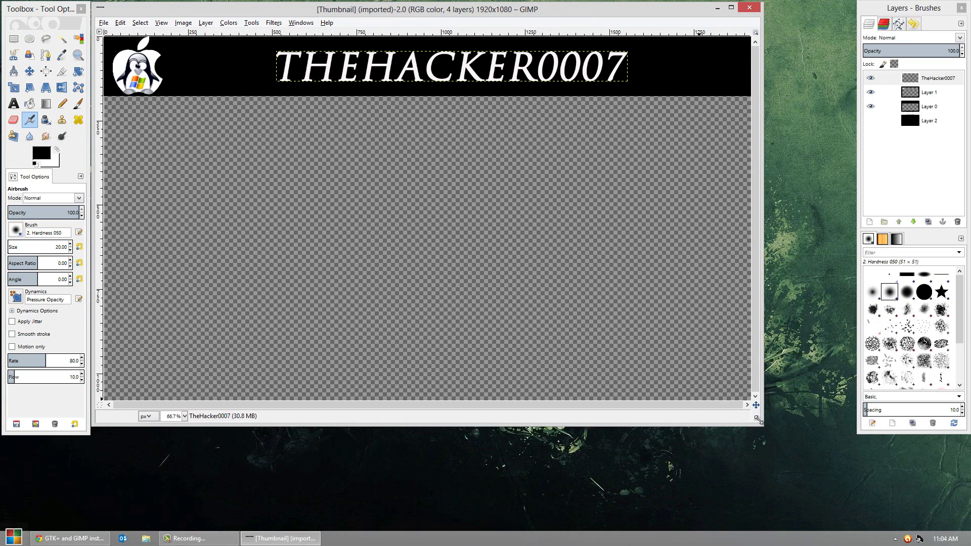
{"action": "left_click_drag", "start_coordinate": [766, 418], "coordinate": [853, 481]}
{"action": "left_click", "coordinate": [871, 121]}
{"action": "left_click", "coordinate": [872, 121]}
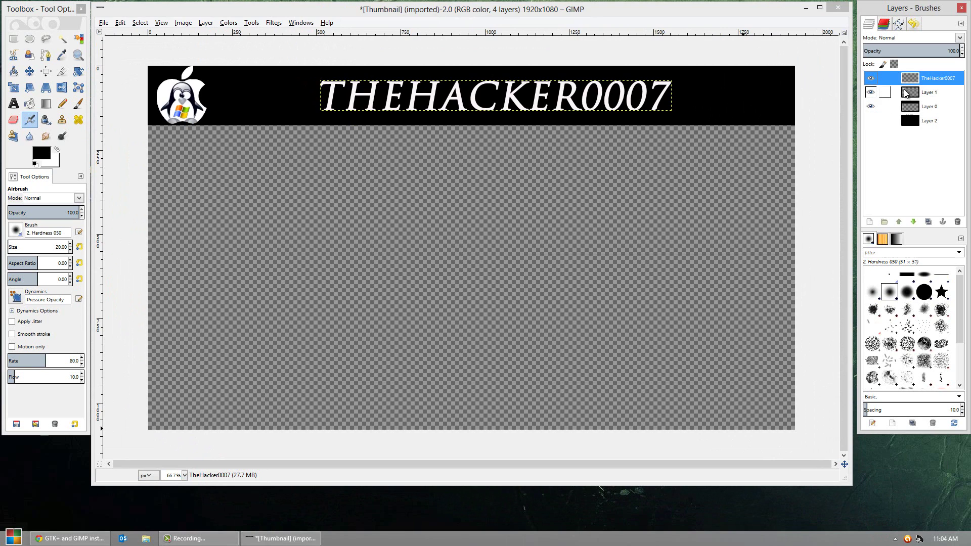
{"action": "left_click", "coordinate": [871, 122]}
{"action": "left_click", "coordinate": [871, 121]}
Step: With the Move tool, drag the logo down, back to the banner's top-left, then select Layer 1
{"action": "left_click", "coordinate": [29, 71]}
{"action": "left_click_drag", "start_coordinate": [158, 99], "coordinate": [249, 201]}
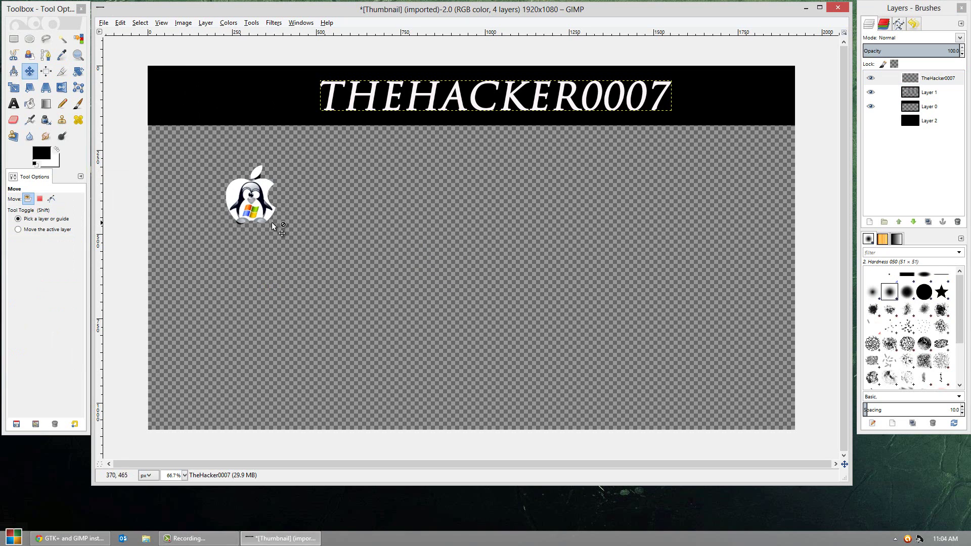
{"action": "left_click_drag", "start_coordinate": [265, 215], "coordinate": [195, 119]}
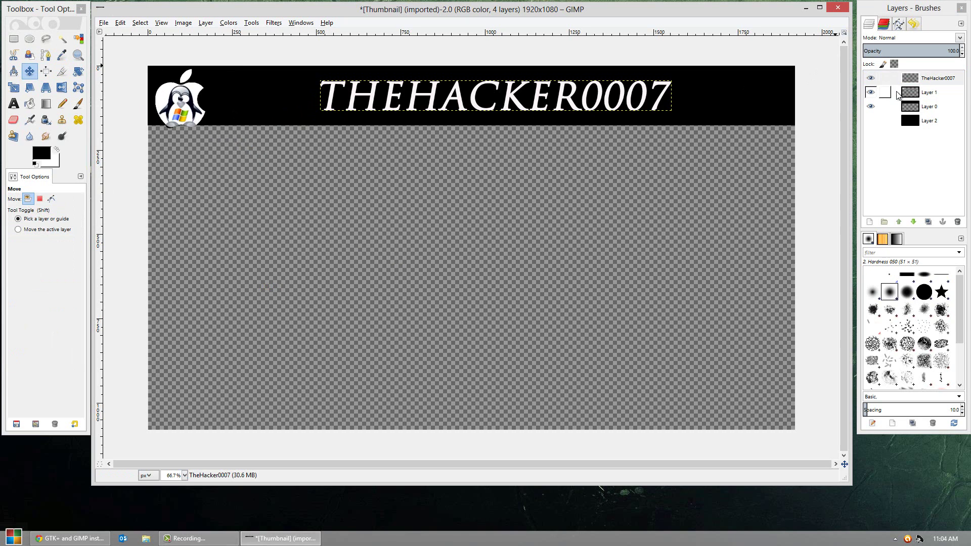
{"action": "mouse_move", "coordinate": [930, 93]}
{"action": "left_mouse_down"}
{"action": "mouse_move", "coordinate": [939, 107]}
{"action": "mouse_move", "coordinate": [931, 139]}
{"action": "mouse_move", "coordinate": [926, 107]}
{"action": "left_mouse_up"}
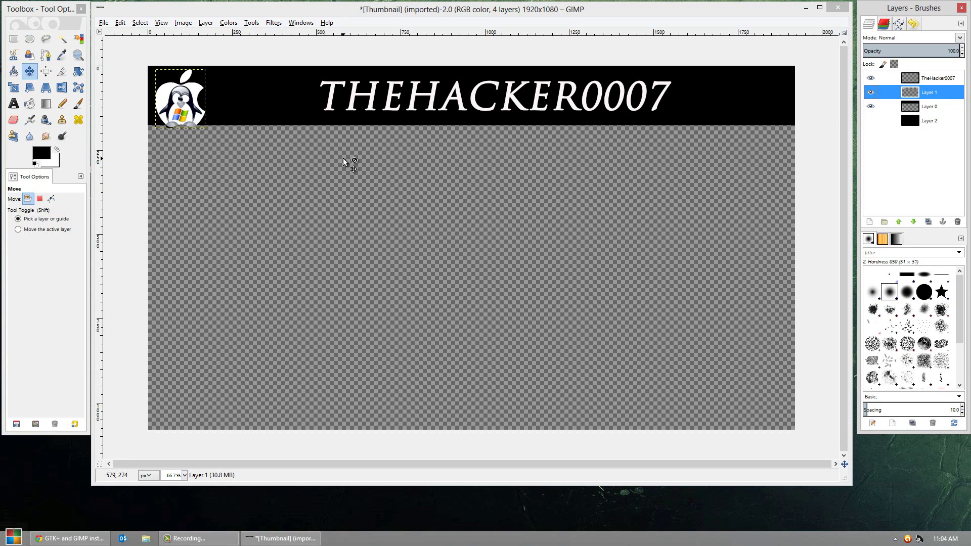
{"action": "left_click", "coordinate": [78, 103]}
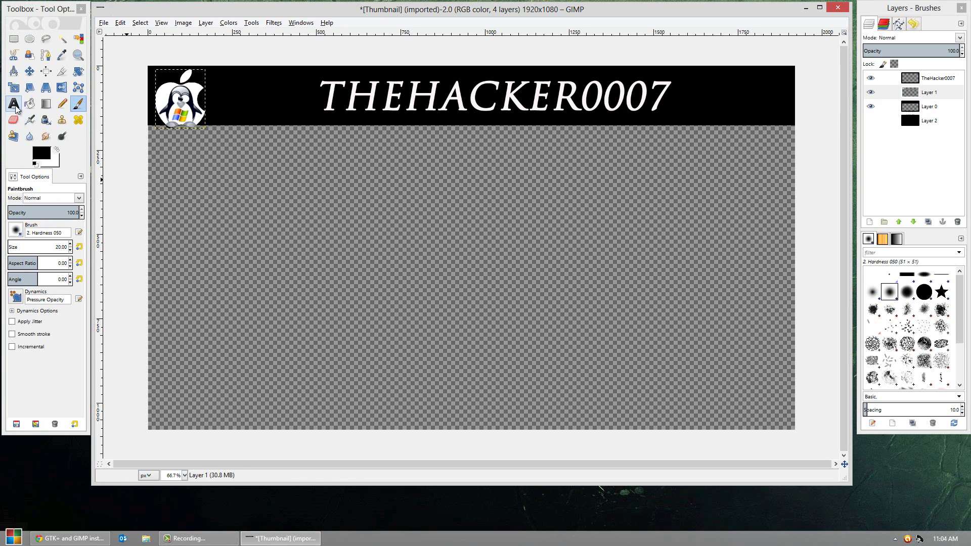
Step: Scale the penguin-apple logo layer up to 495 × 409 pixels
{"action": "left_click", "coordinate": [14, 87]}
{"action": "left_click", "coordinate": [211, 144]}
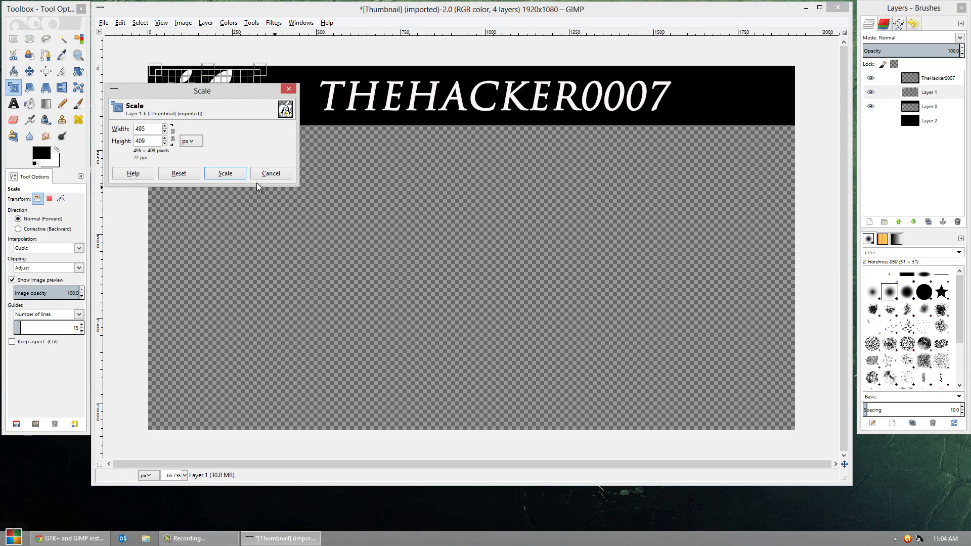
{"action": "left_click", "coordinate": [226, 173]}
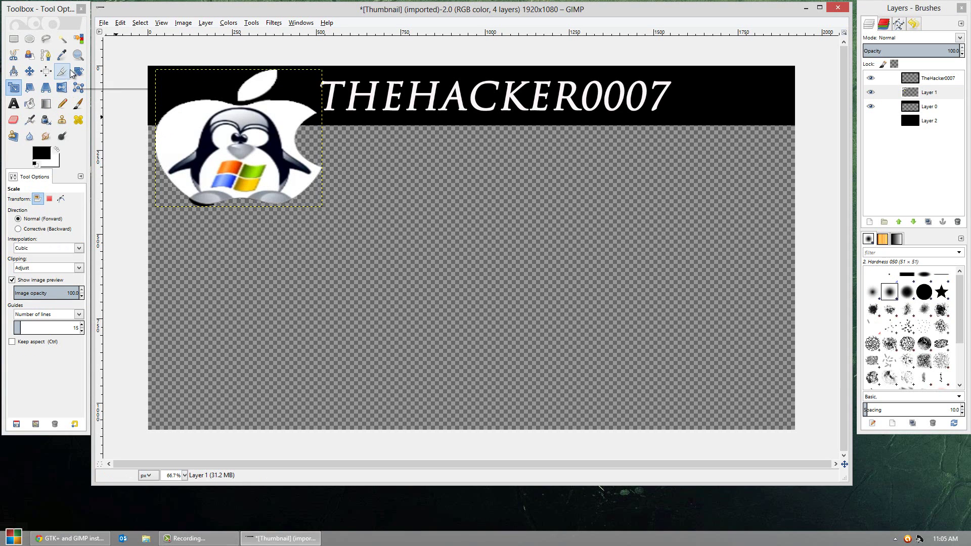
{"action": "left_click", "coordinate": [229, 23]}
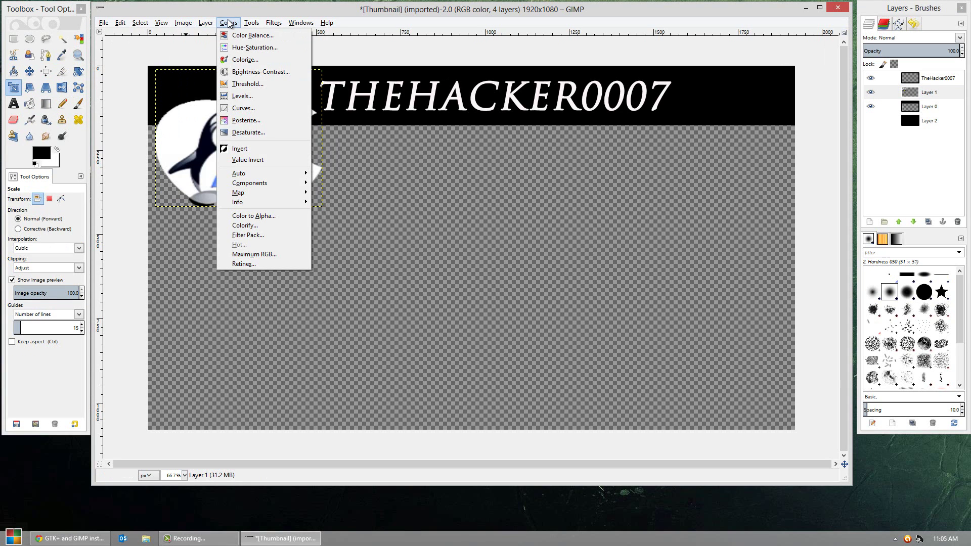
Step: Lighten the logo with Levels, setting output black to 97 and input gamma to 0.80
{"action": "left_click", "coordinate": [259, 97]}
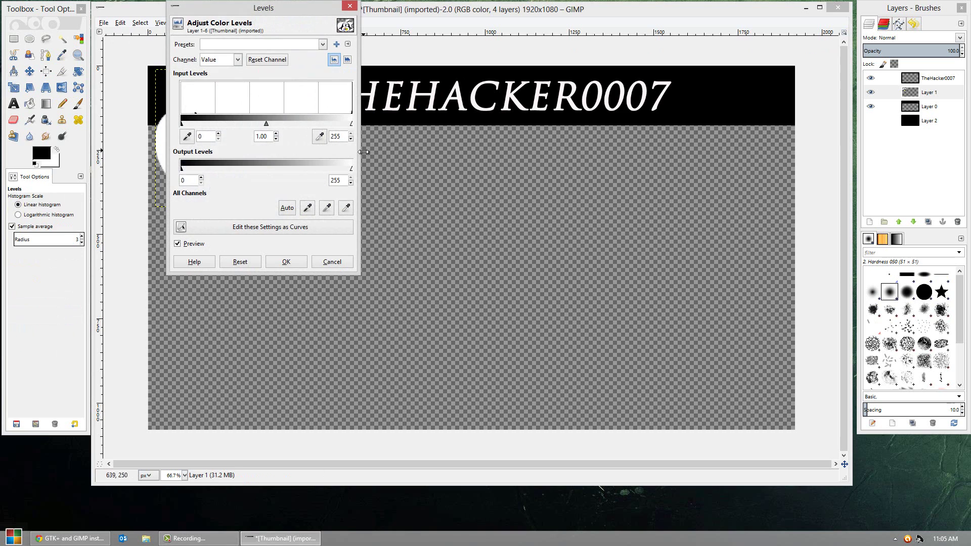
{"action": "left_click_drag", "start_coordinate": [248, 8], "coordinate": [490, 88]}
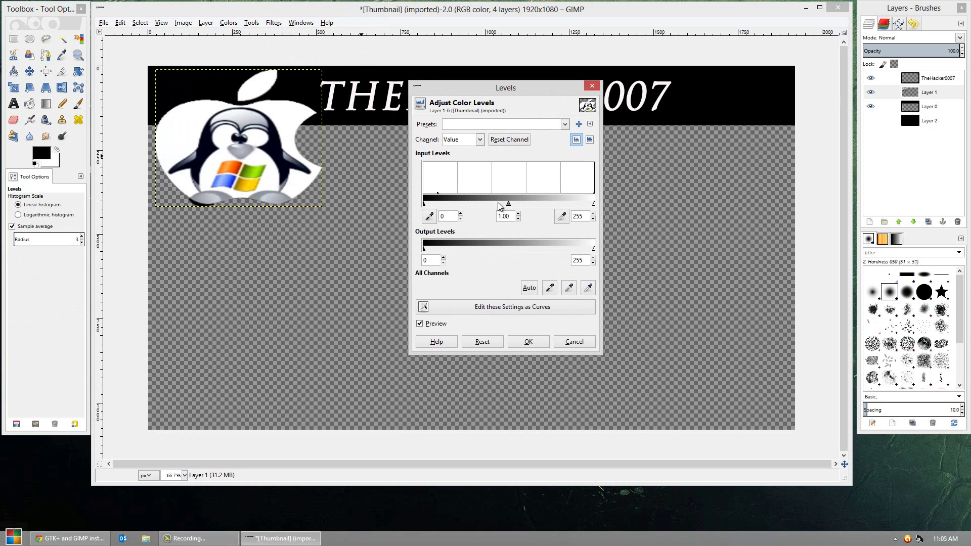
{"action": "left_click_drag", "start_coordinate": [424, 248], "coordinate": [489, 260]}
{"action": "mouse_move", "coordinate": [508, 205]}
{"action": "left_mouse_down"}
{"action": "mouse_move", "coordinate": [496, 204]}
{"action": "mouse_move", "coordinate": [517, 204]}
{"action": "left_mouse_up"}
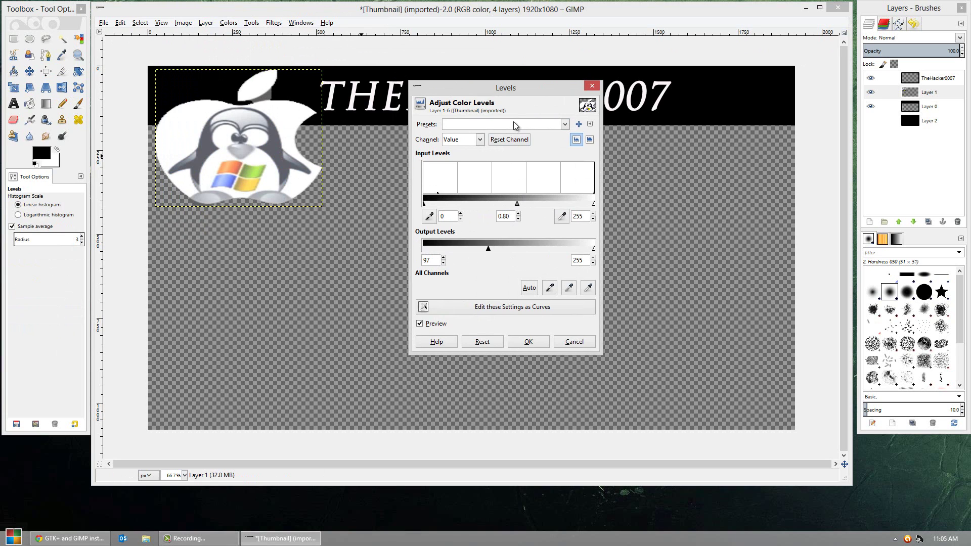
{"action": "left_click", "coordinate": [563, 126]}
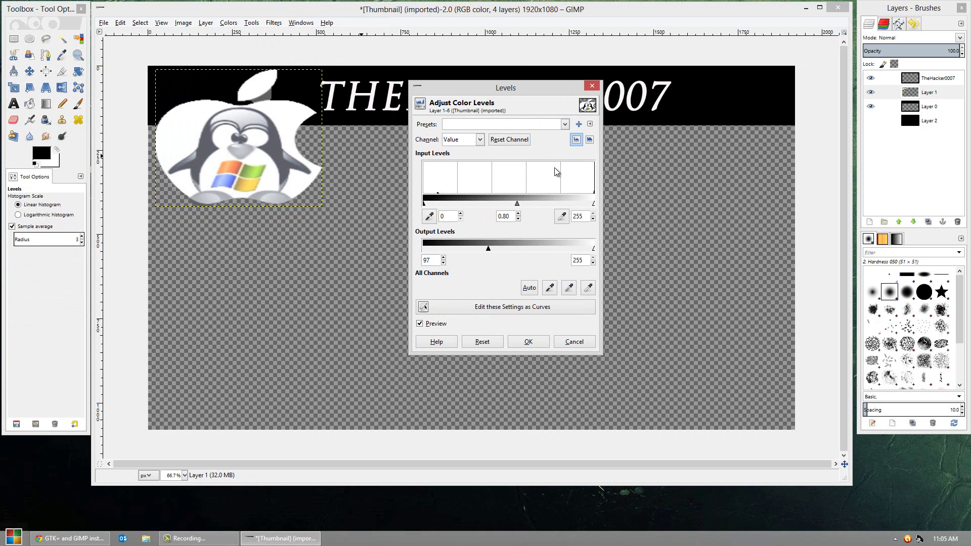
Step: Discard the Levels change and apply a 237 px Gaussian blur to the logo layer
{"action": "left_click", "coordinate": [592, 86]}
{"action": "left_click", "coordinate": [274, 23]}
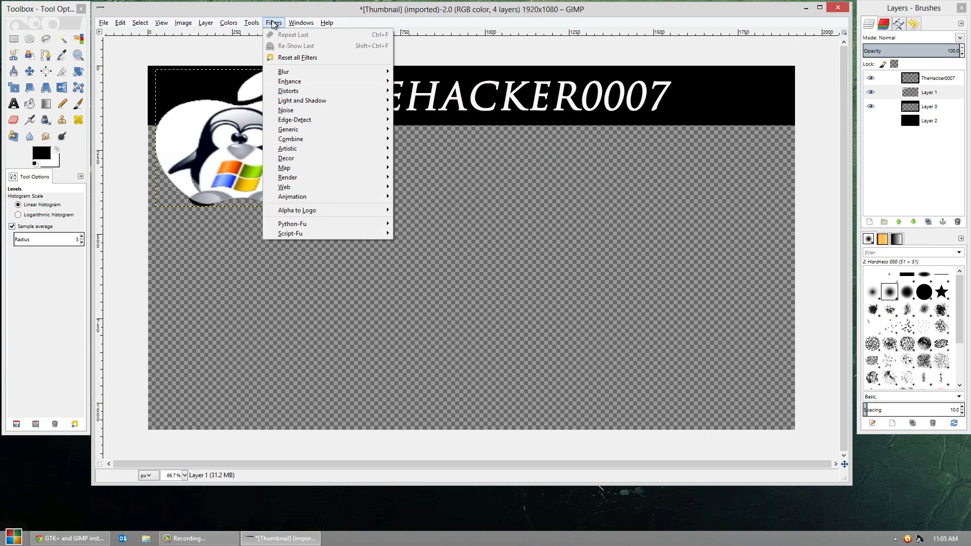
{"action": "mouse_move", "coordinate": [318, 76]}
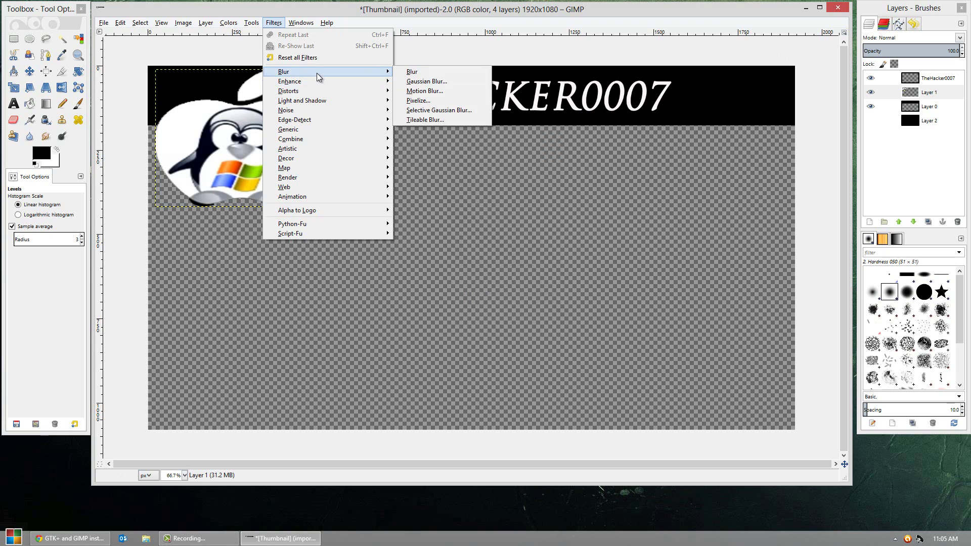
{"action": "left_click", "coordinate": [438, 81]}
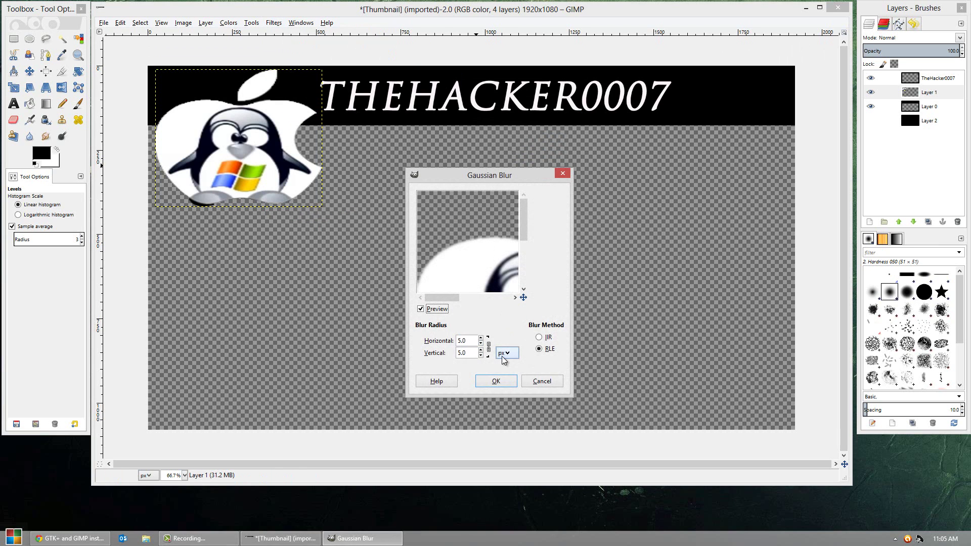
{"action": "left_click", "coordinate": [539, 349]}
{"action": "left_click", "coordinate": [481, 339]}
{"action": "left_click", "coordinate": [481, 338]}
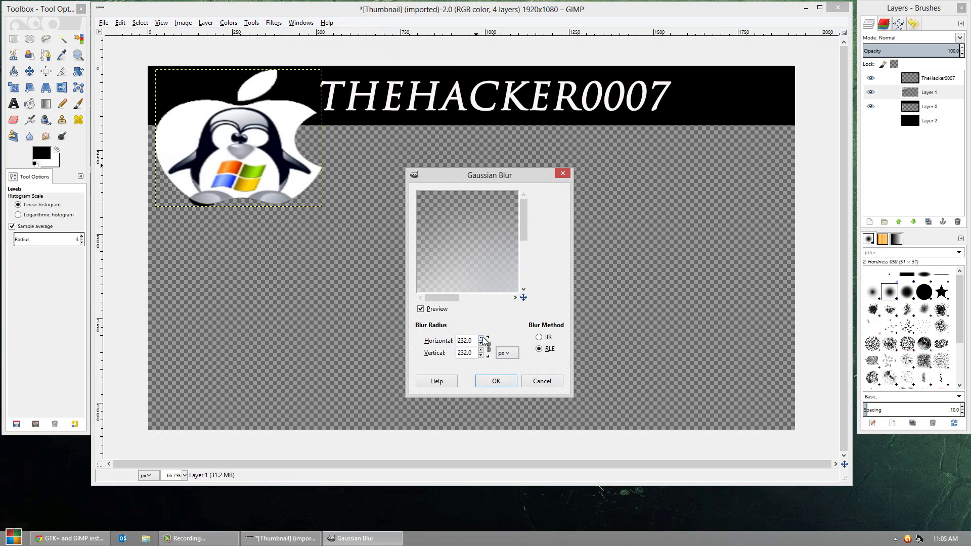
{"action": "left_click", "coordinate": [483, 338]}
{"action": "left_click", "coordinate": [510, 383]}
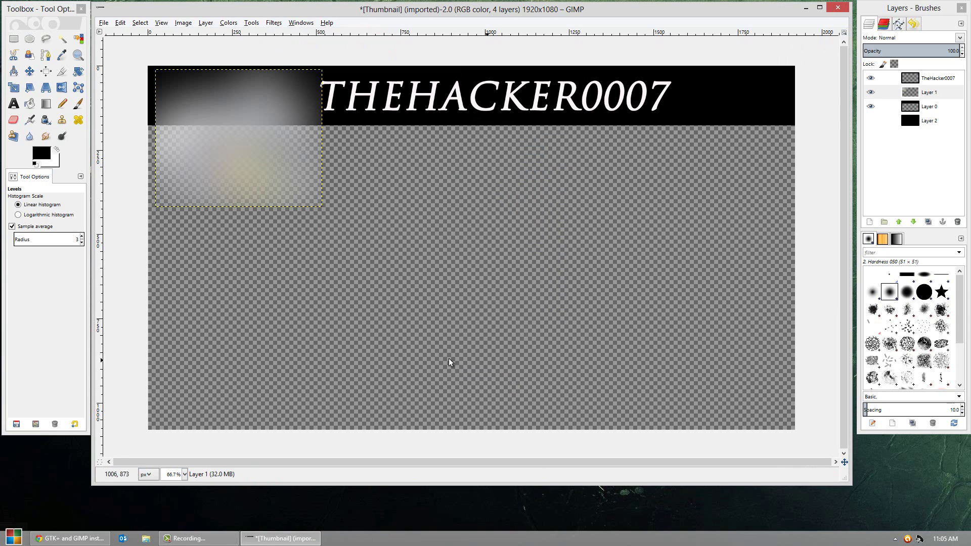
Step: Browse the Filters menu and its submenus again
{"action": "left_click", "coordinate": [252, 23]}
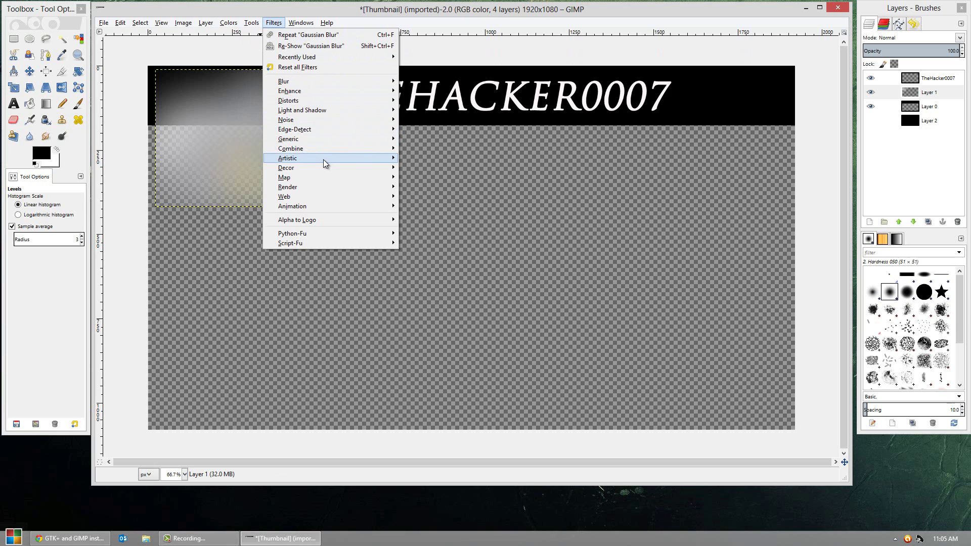
{"action": "mouse_move", "coordinate": [323, 159]}
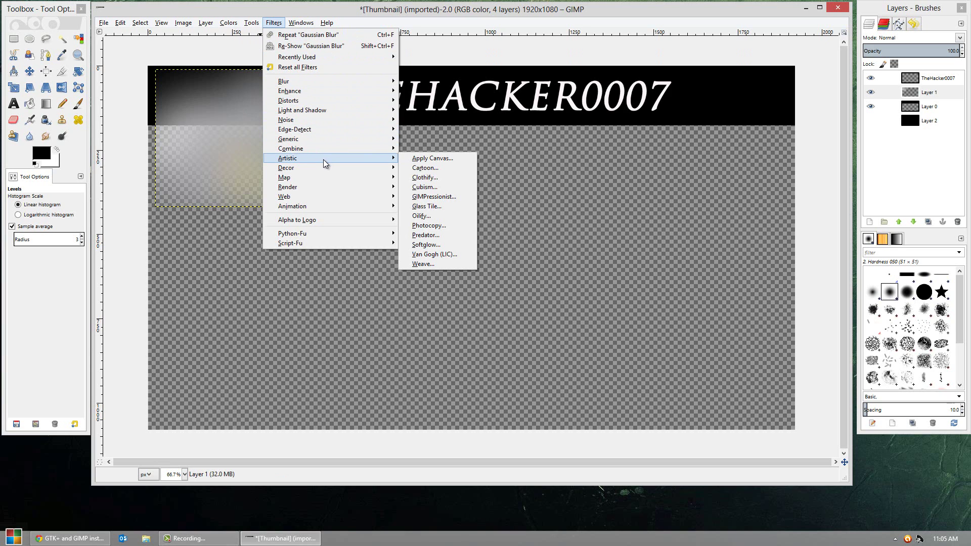
{"action": "mouse_move", "coordinate": [312, 207]}
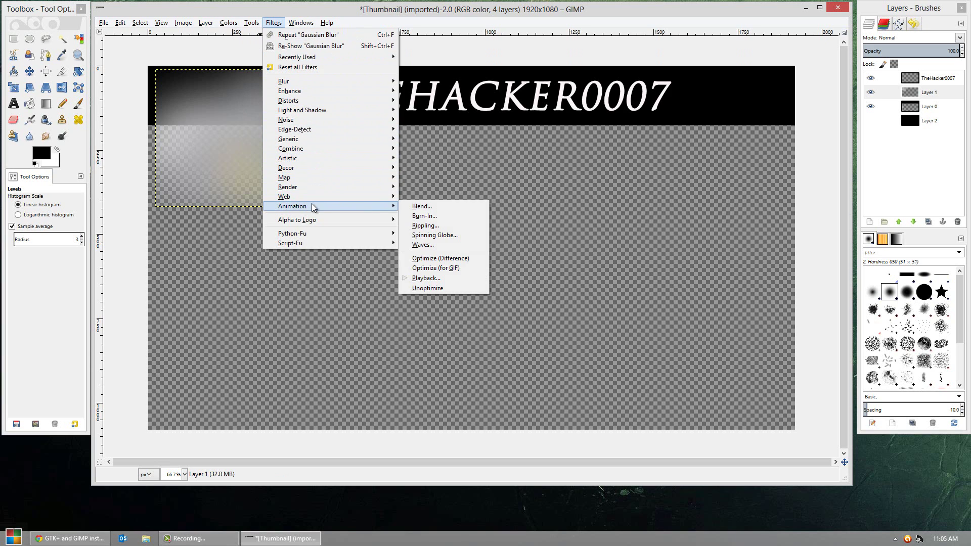